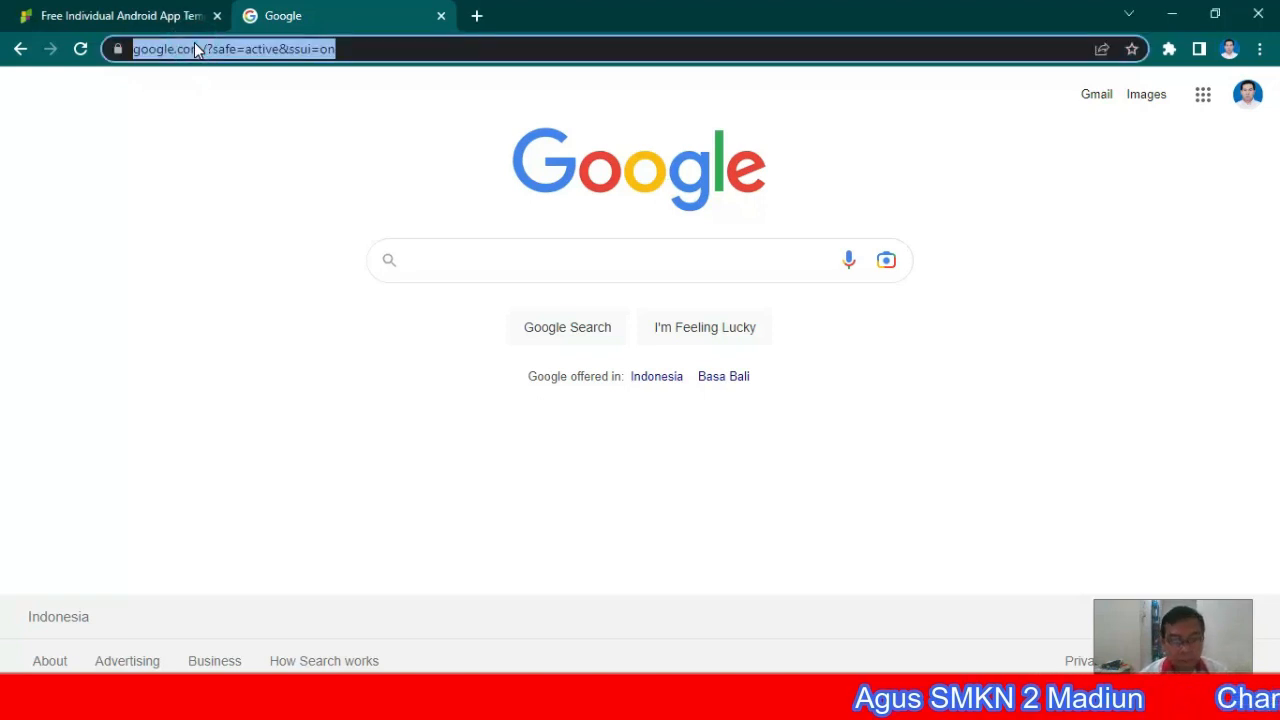
- Search the web for appsgeyser.com and open the AppsGeyser App Store site from the results
key("BackSpace")
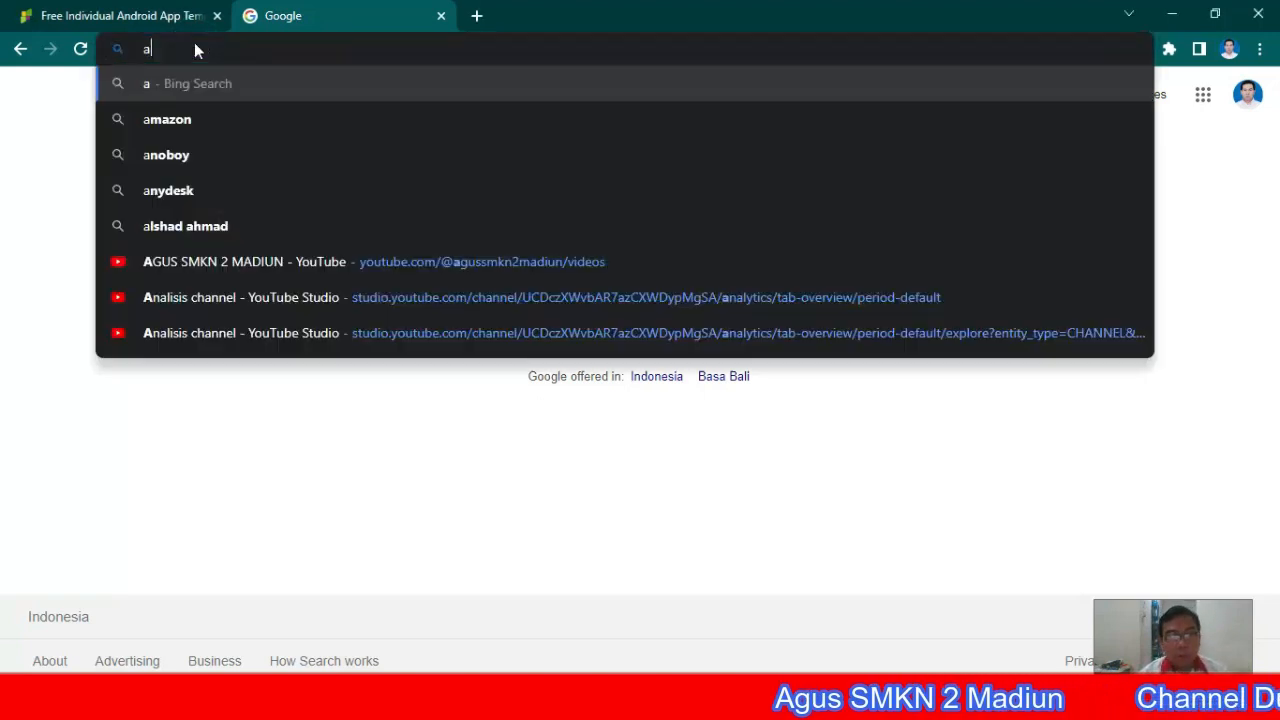
type("apps")
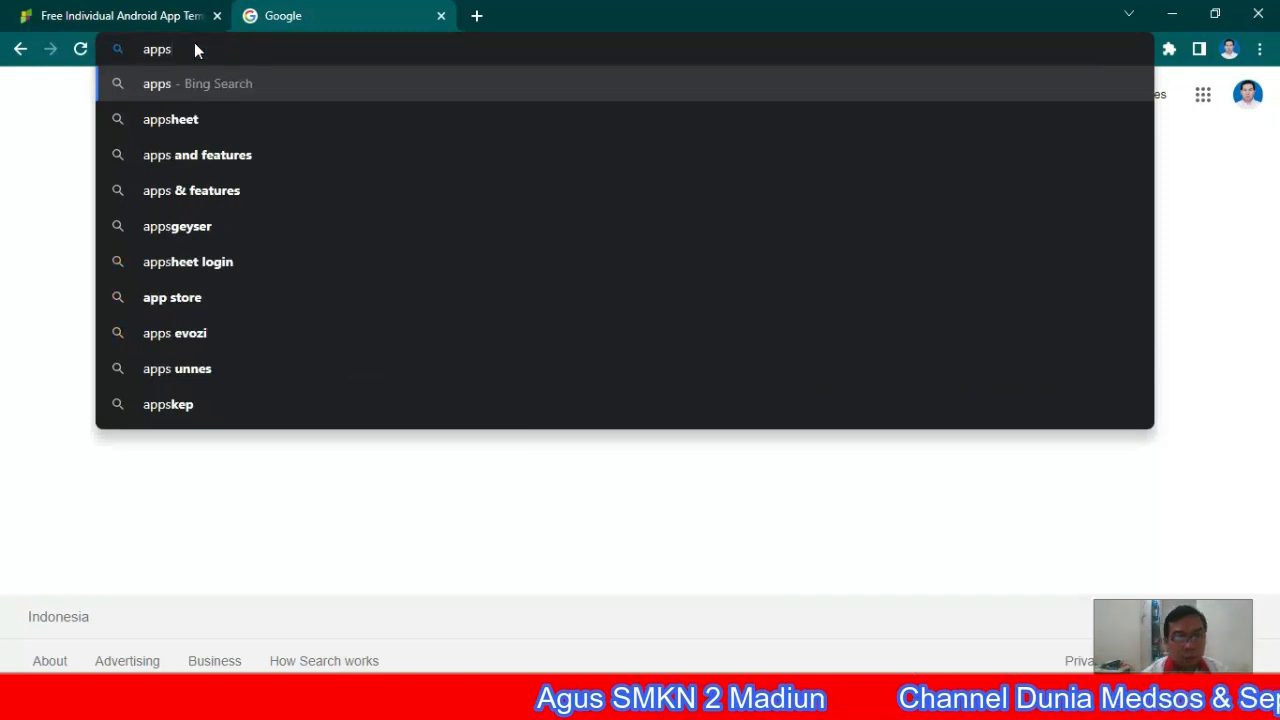
type("geyser.com")
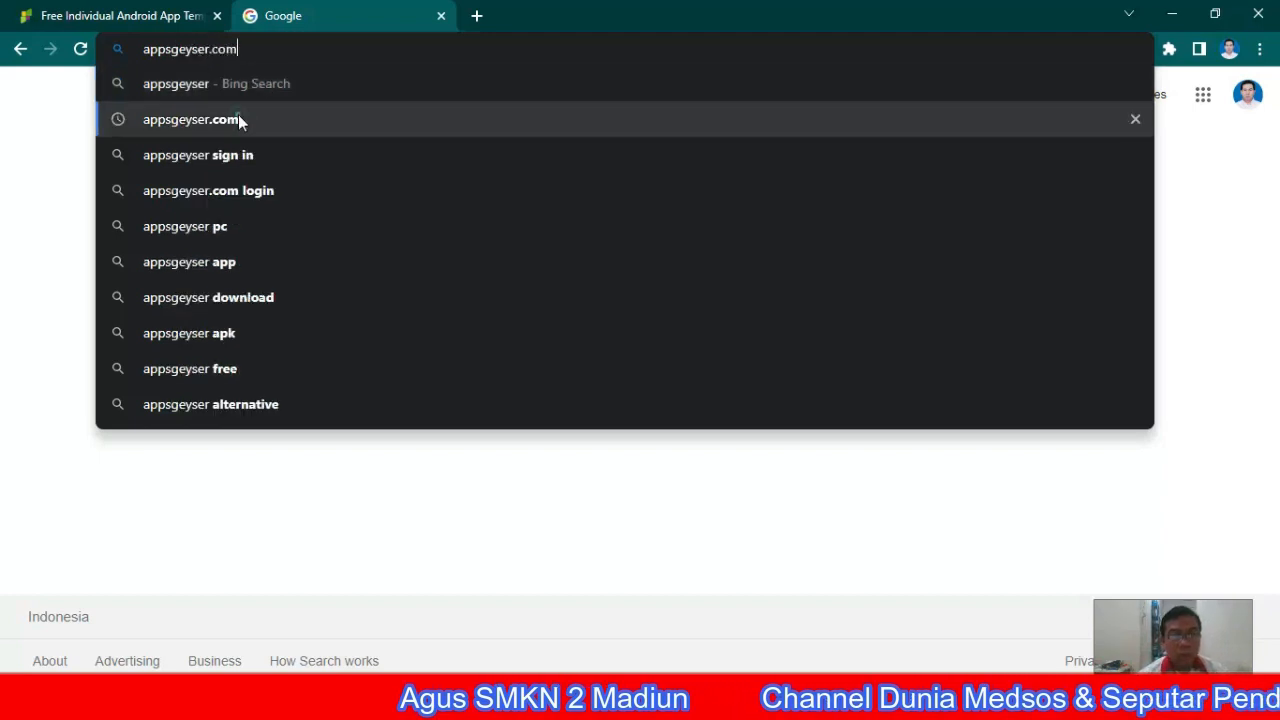
left_click(238, 117)
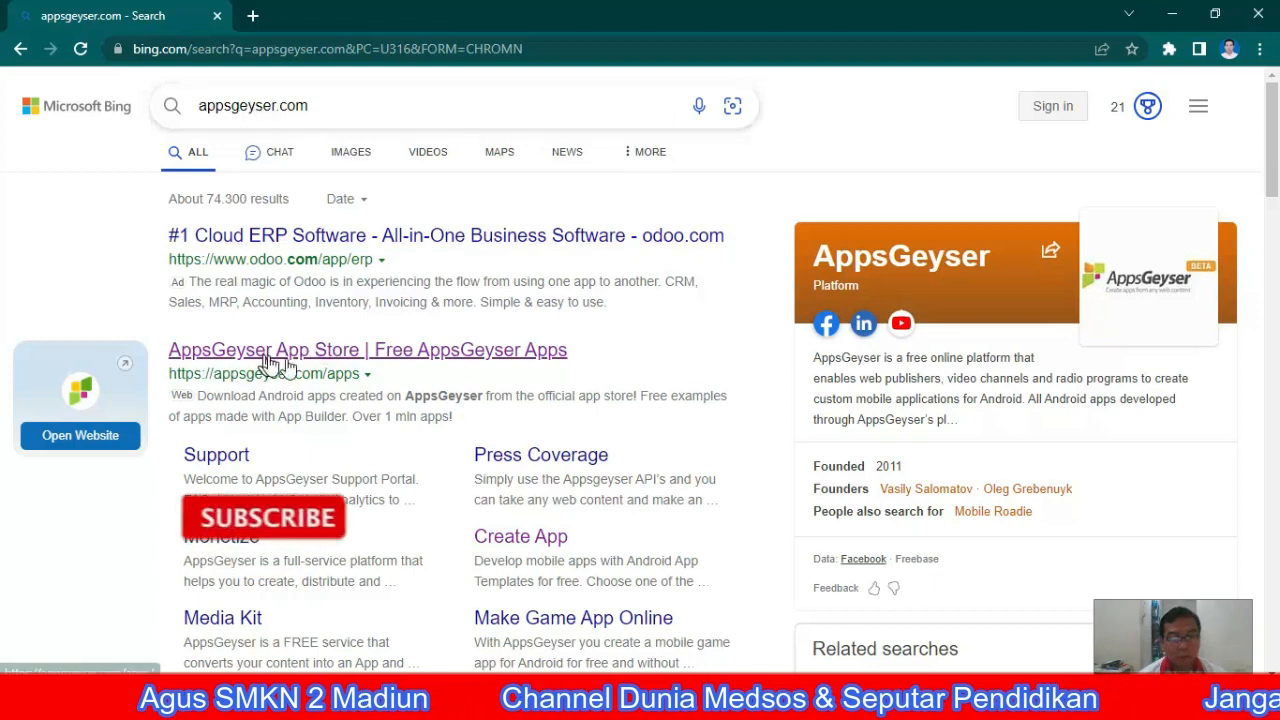
left_click(333, 352)
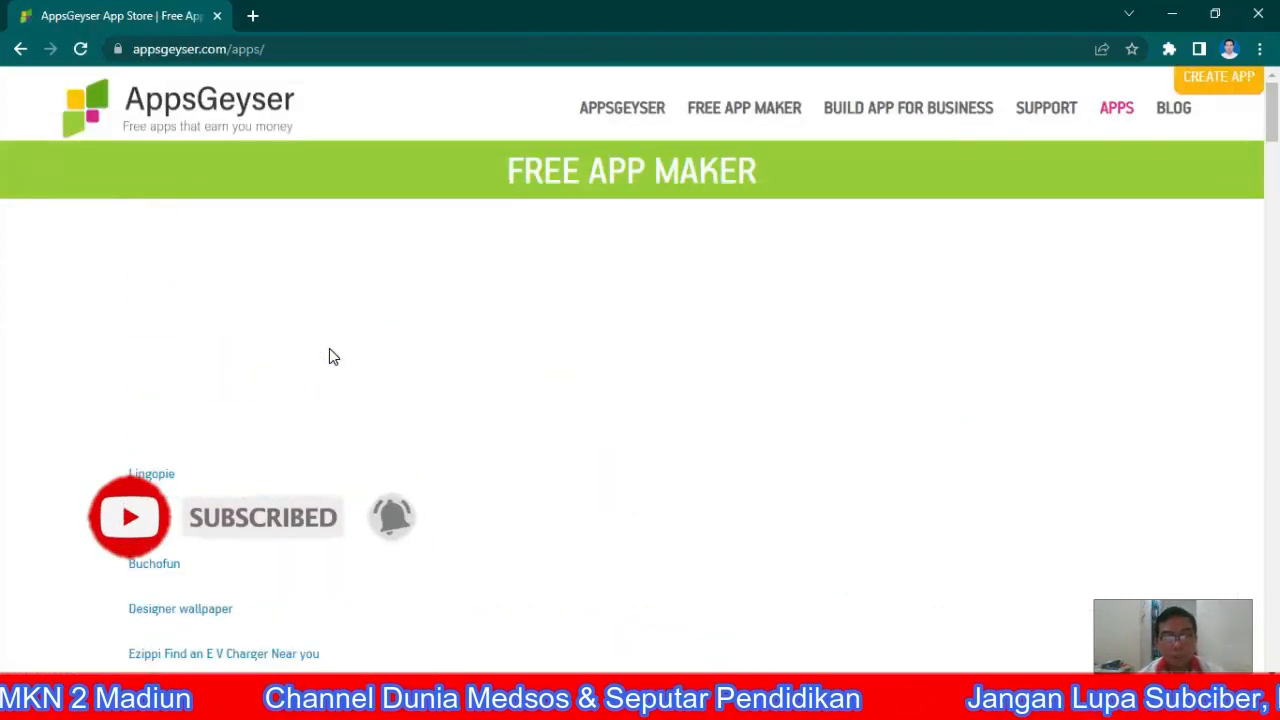
- Start creating an app and sign up for an AppsGeyser account with the e-mail address and account password
left_click(1218, 82)
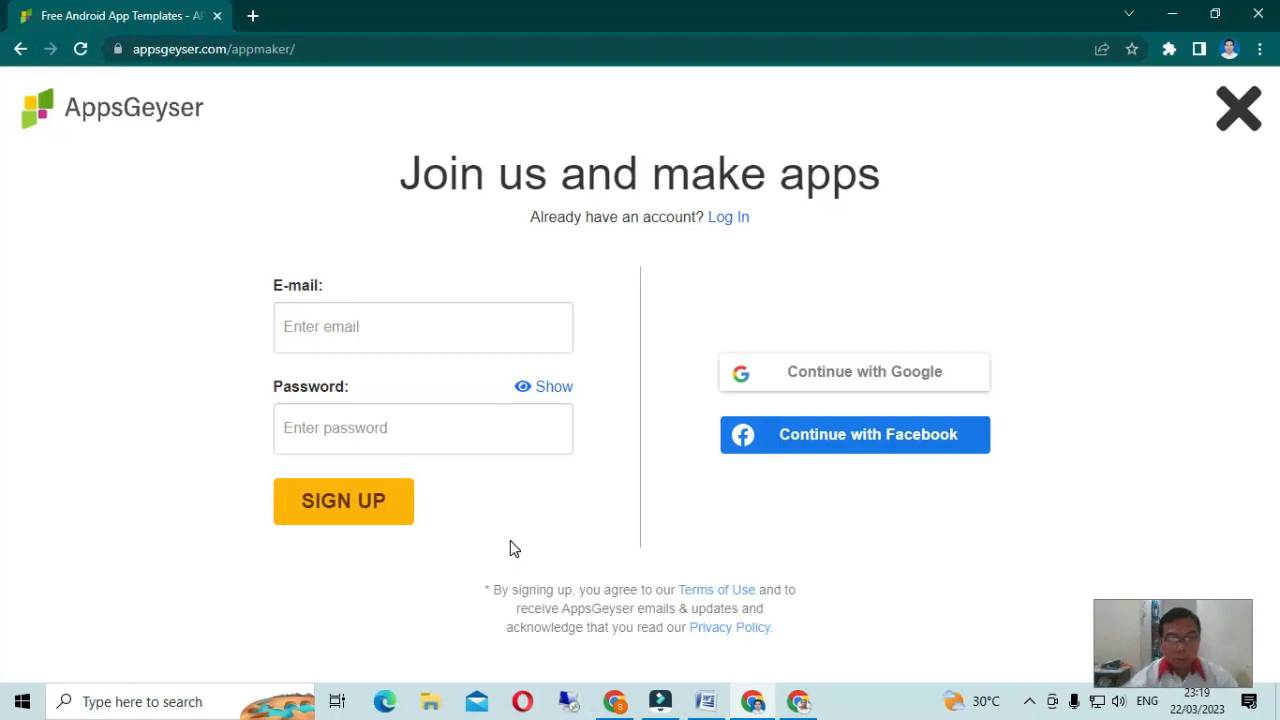
left_click(307, 332)
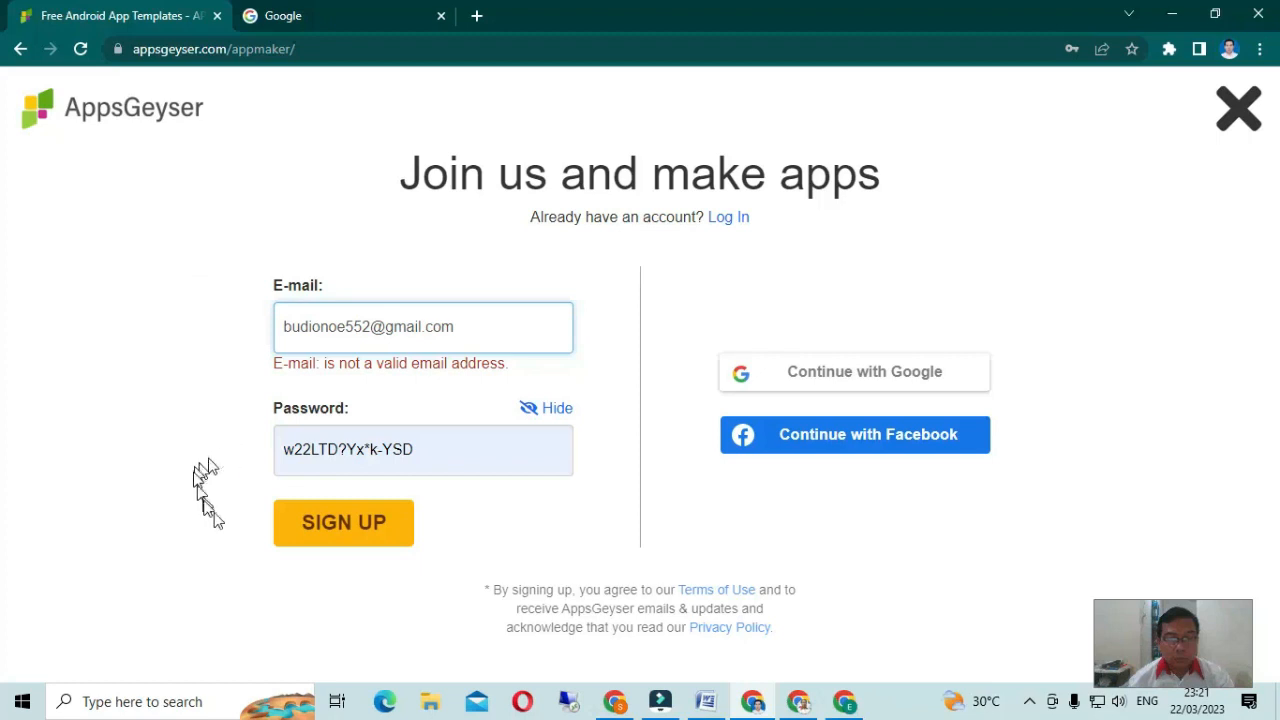
left_click(340, 536)
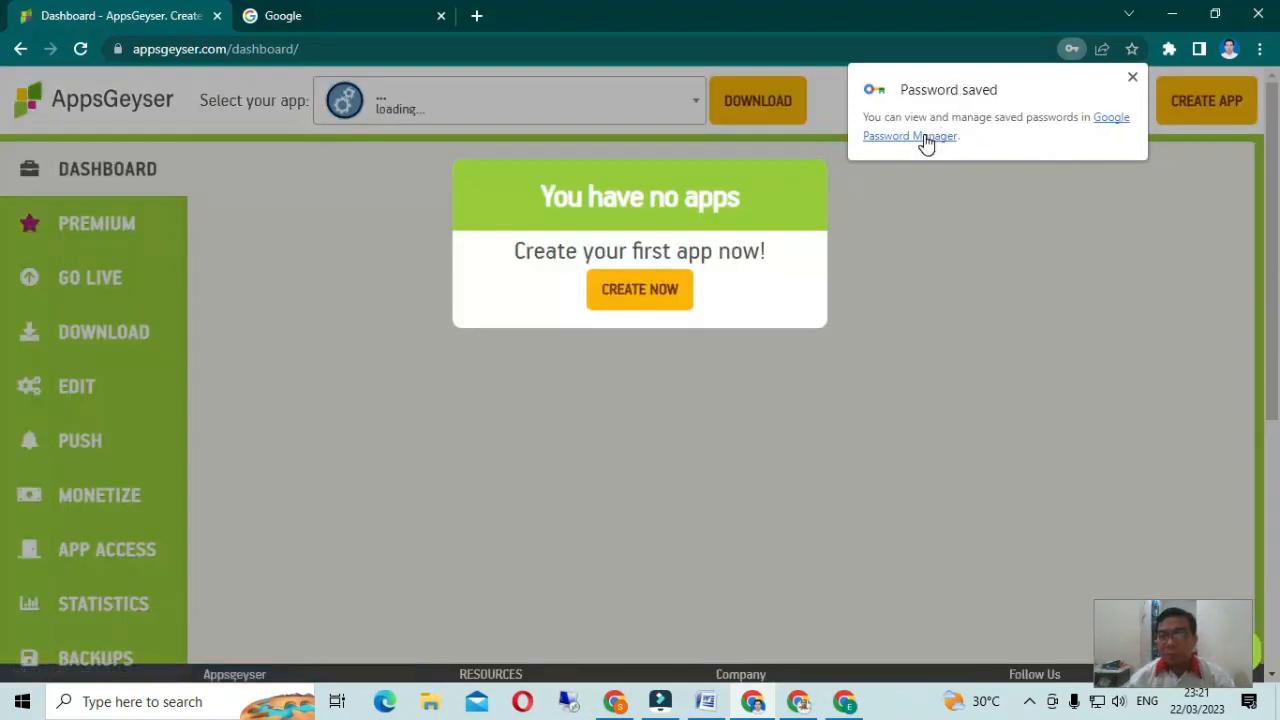
left_click(300, 15)
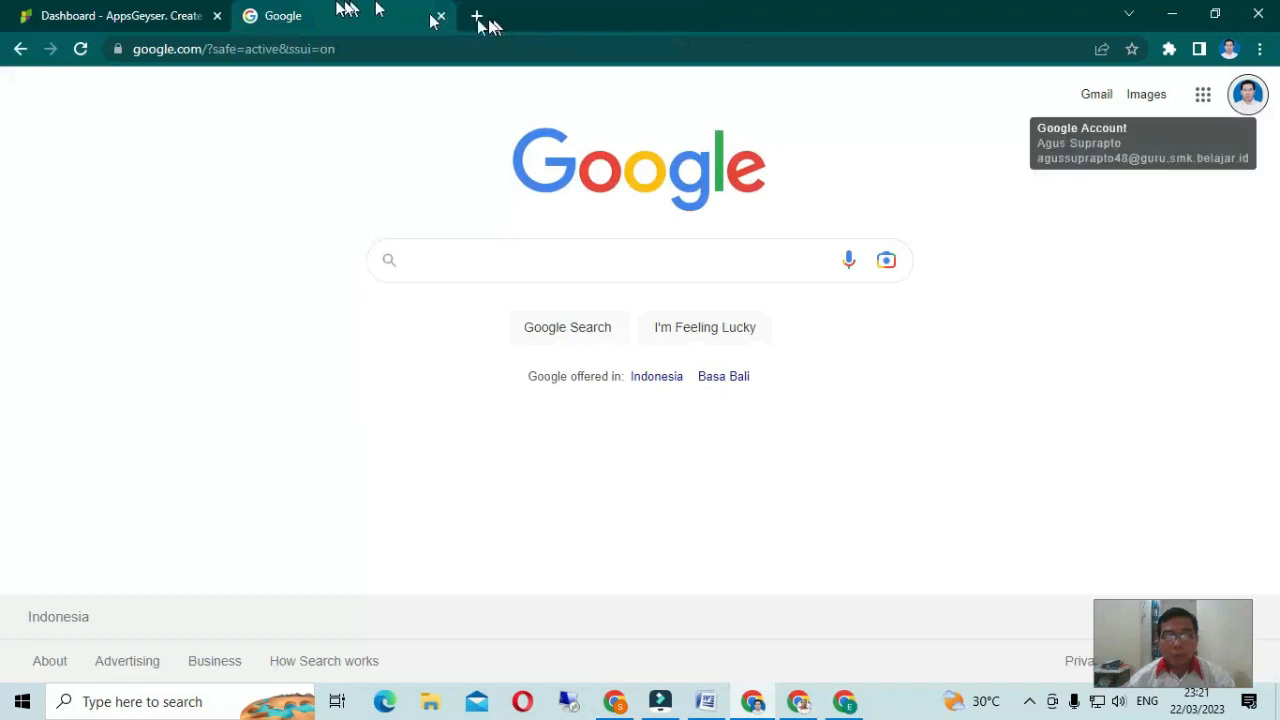
left_click(150, 15)
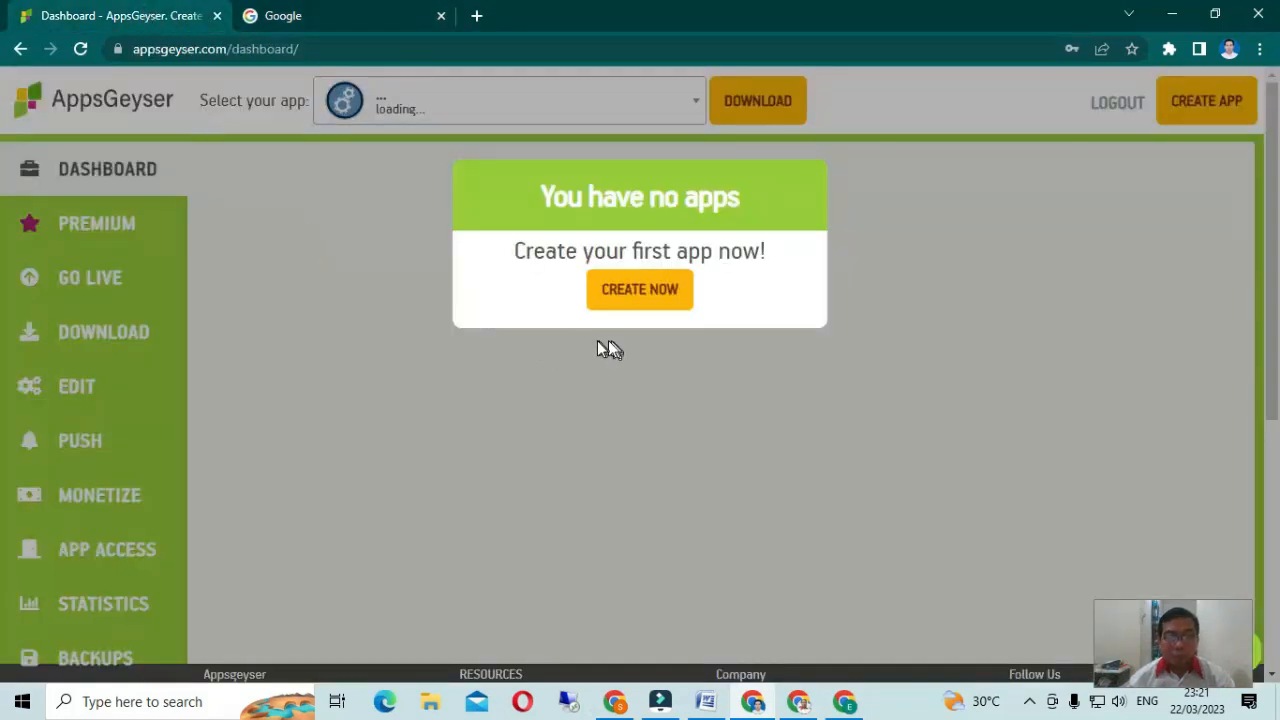
left_click(640, 297)
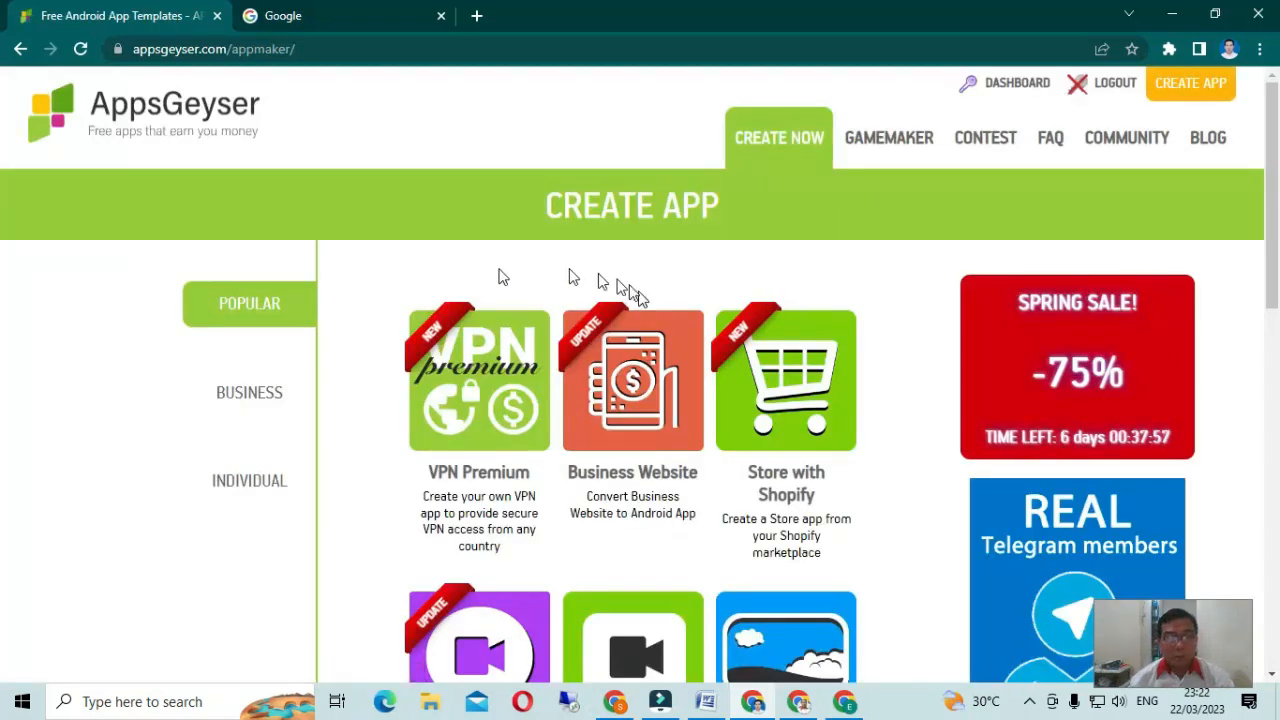
scroll(401, 379, "down", 3)
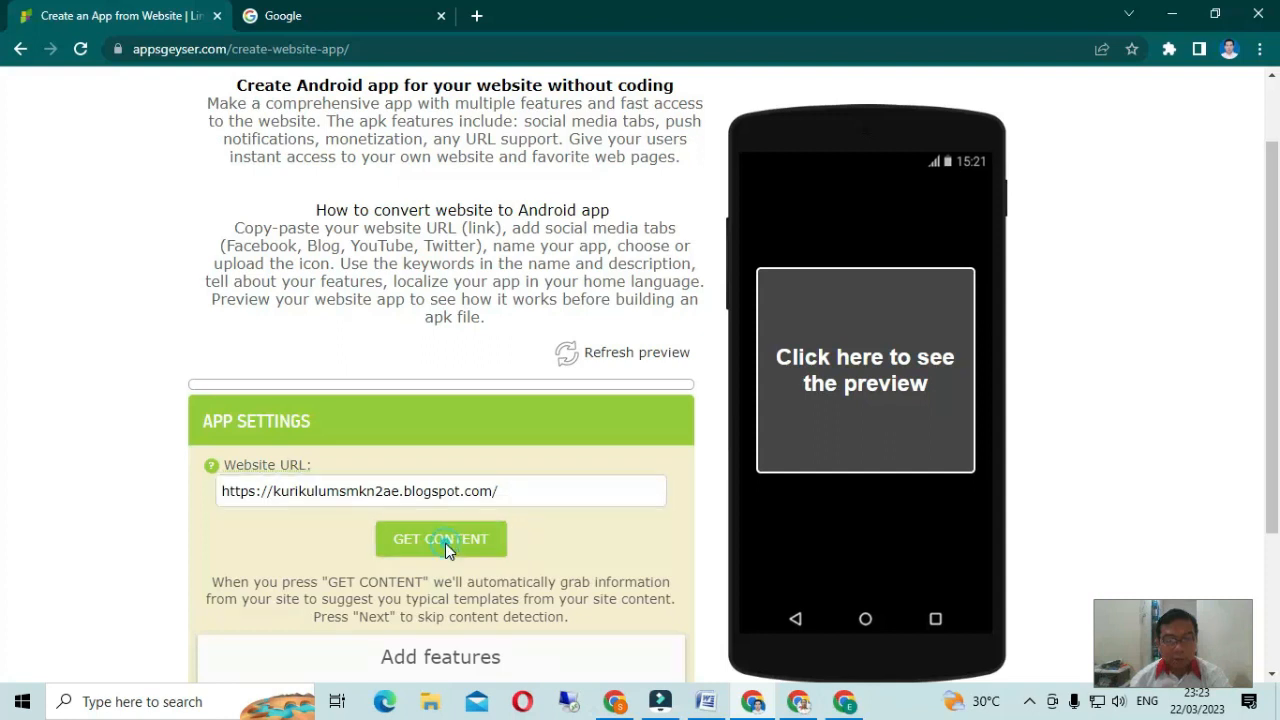
left_click(446, 543)
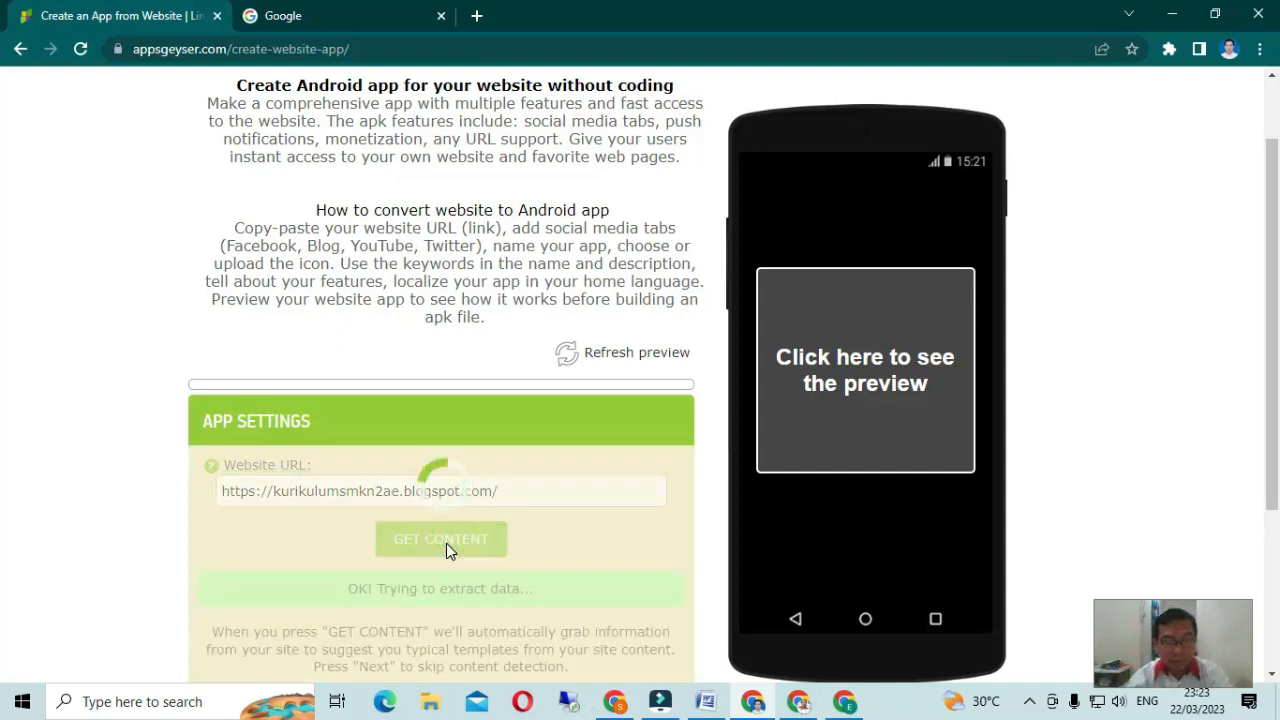
- Choose the Bottom menu layout for the app, keep the action bar enabled, and complete the app settings
scroll(446, 543, "down", 2)
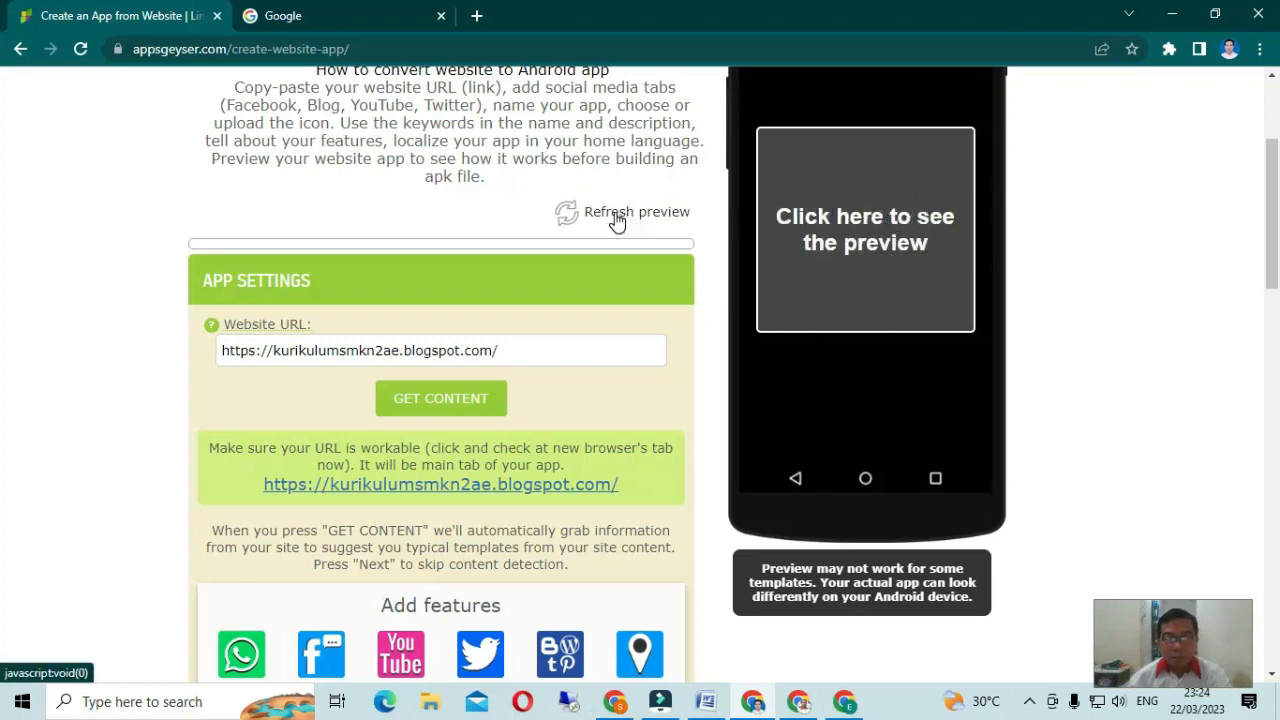
scroll(617, 222, "down", 7)
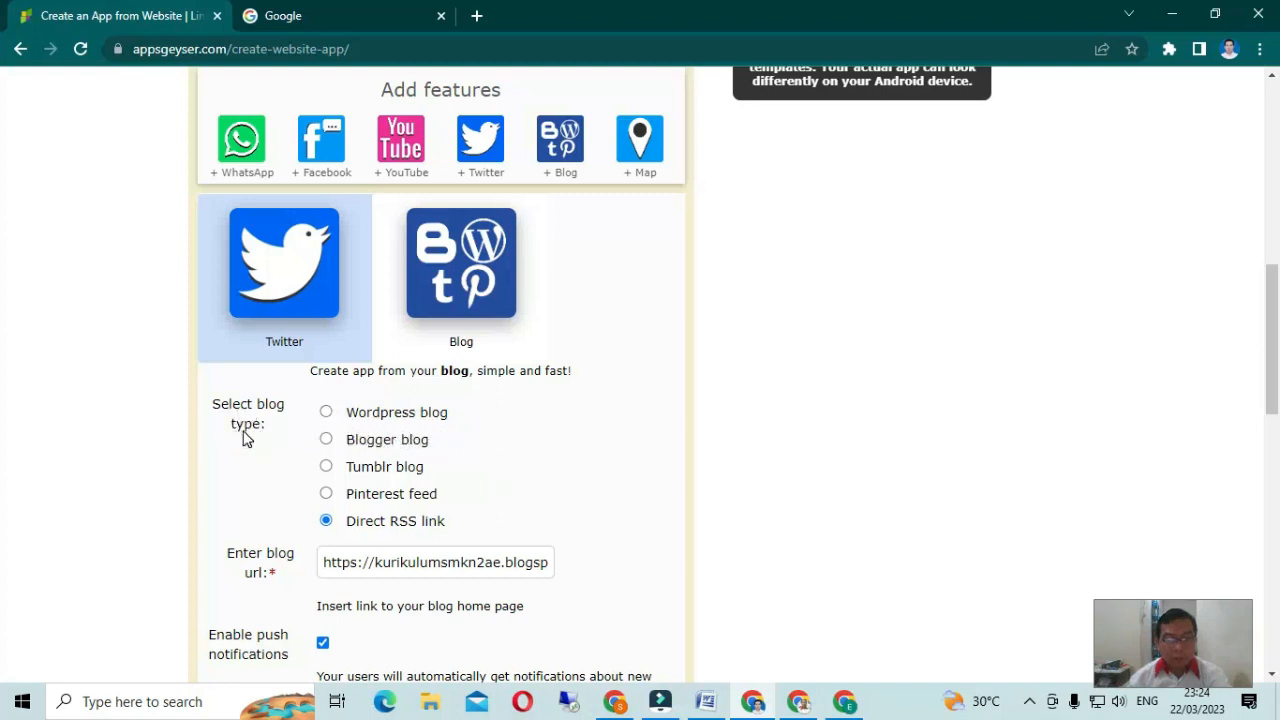
scroll(400, 415, "down", 10)
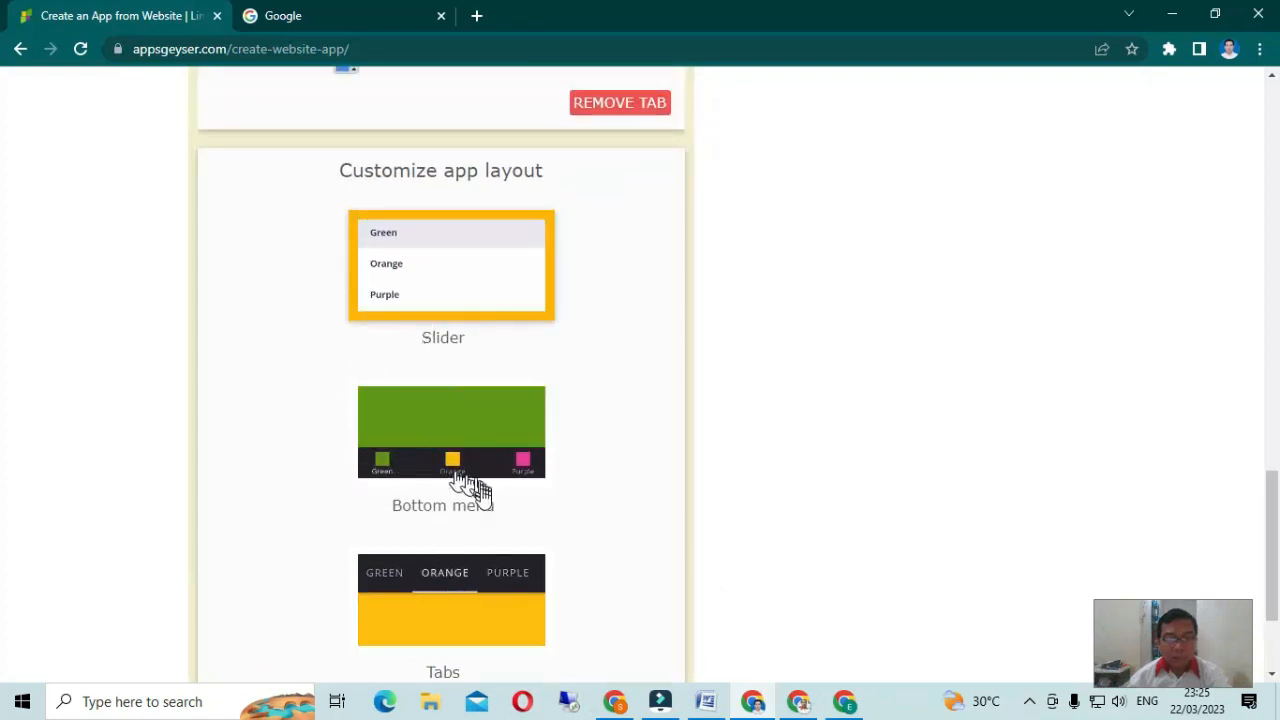
left_click(448, 450)
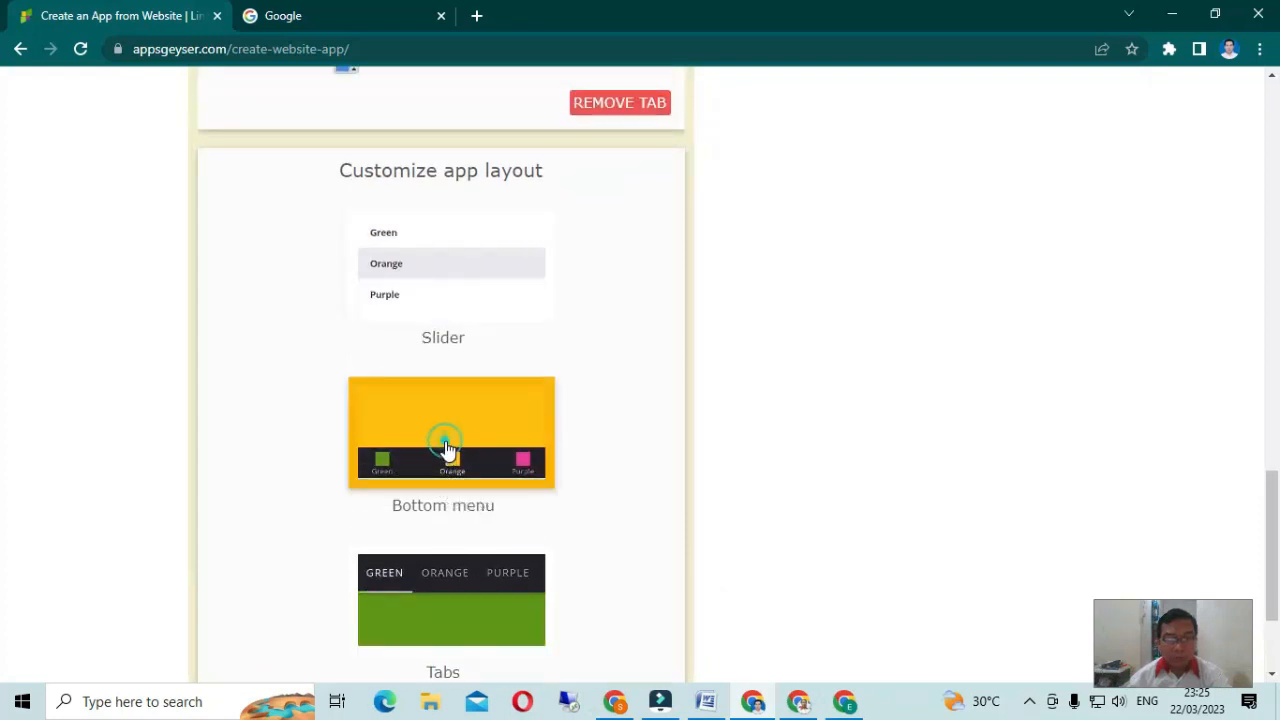
scroll(400, 460, "down", 2)
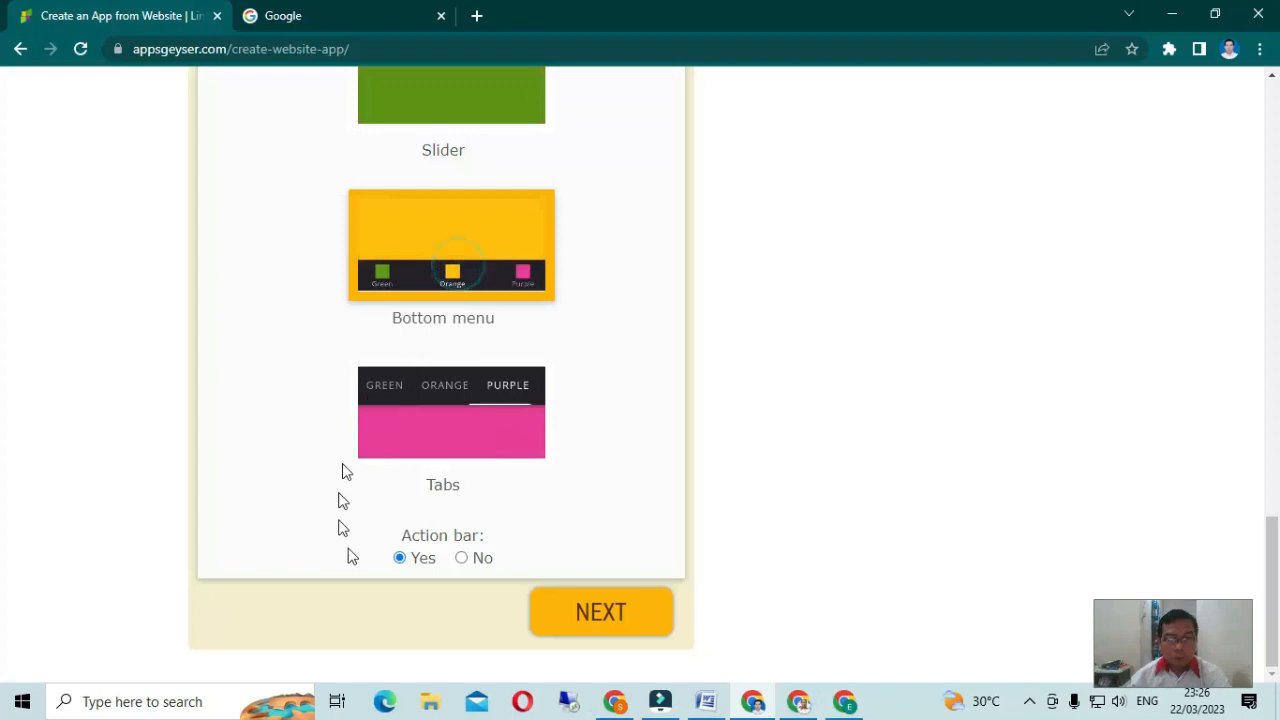
left_click(605, 614)
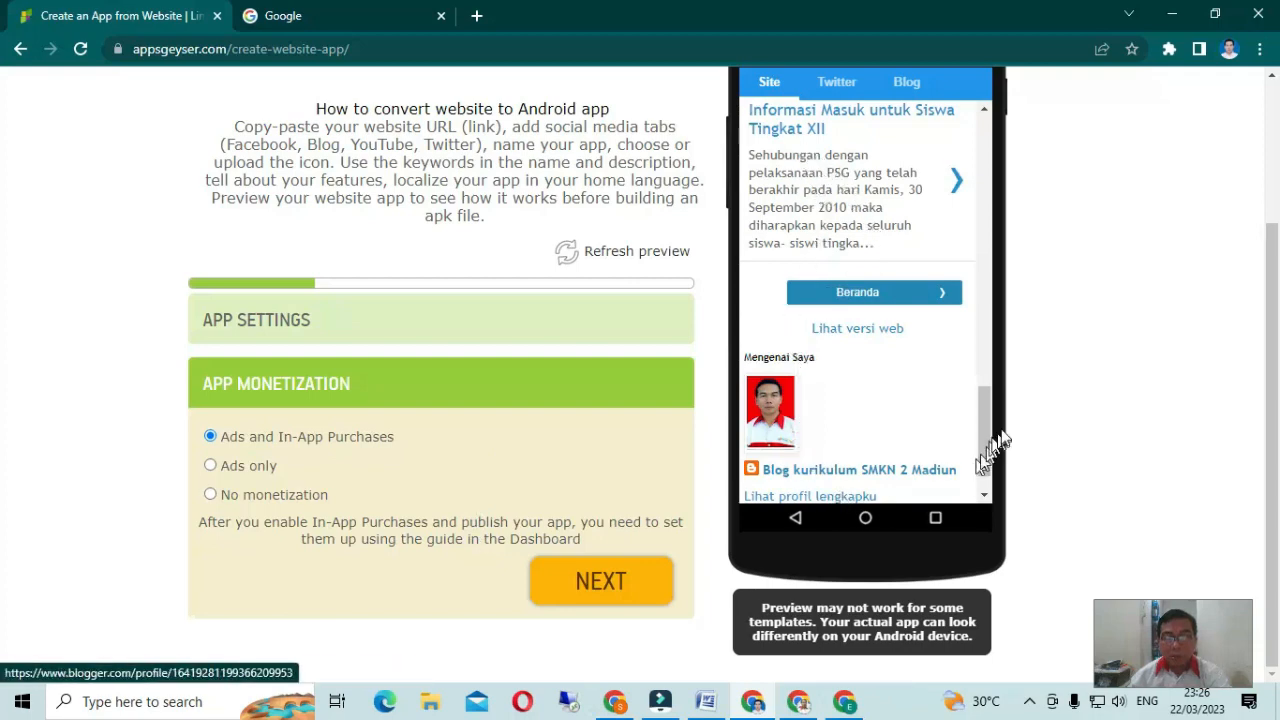
- Look through the app preview, choose No monetization for the app, and continue to the app name
scroll(990, 435, "up", 15)
left_click_drag(1025, 158, 1026, 441)
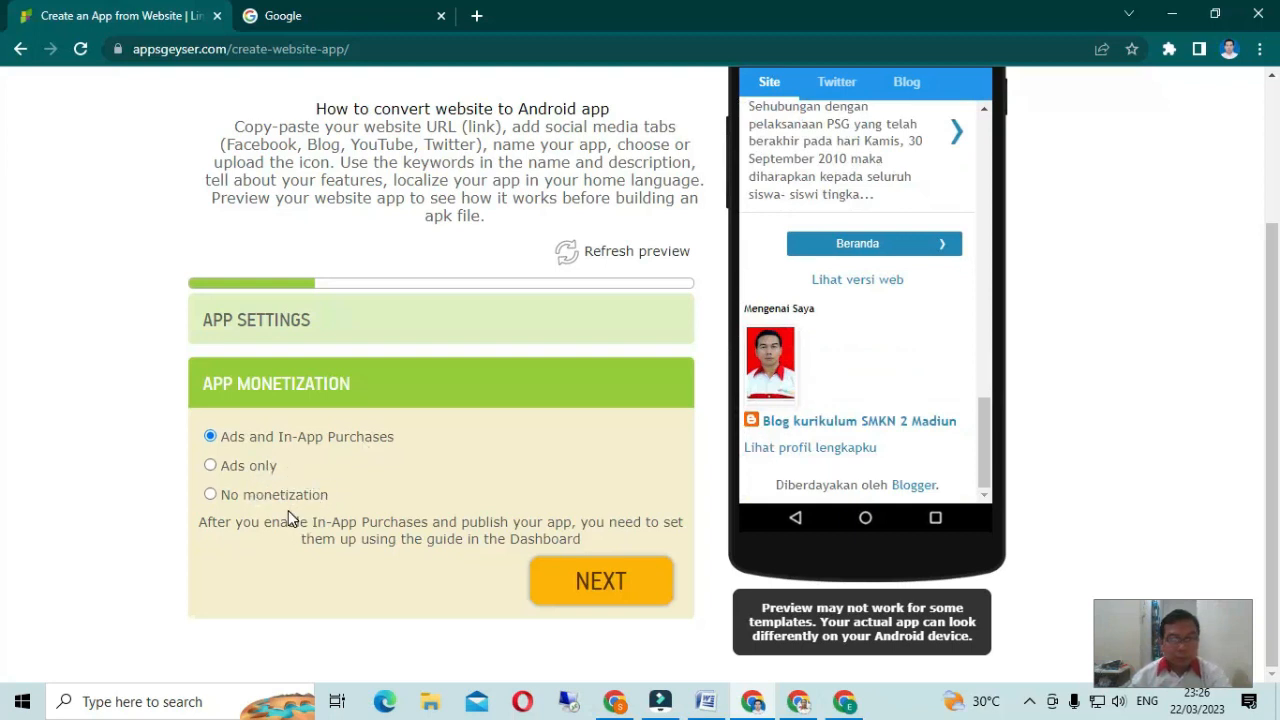
left_click(211, 494)
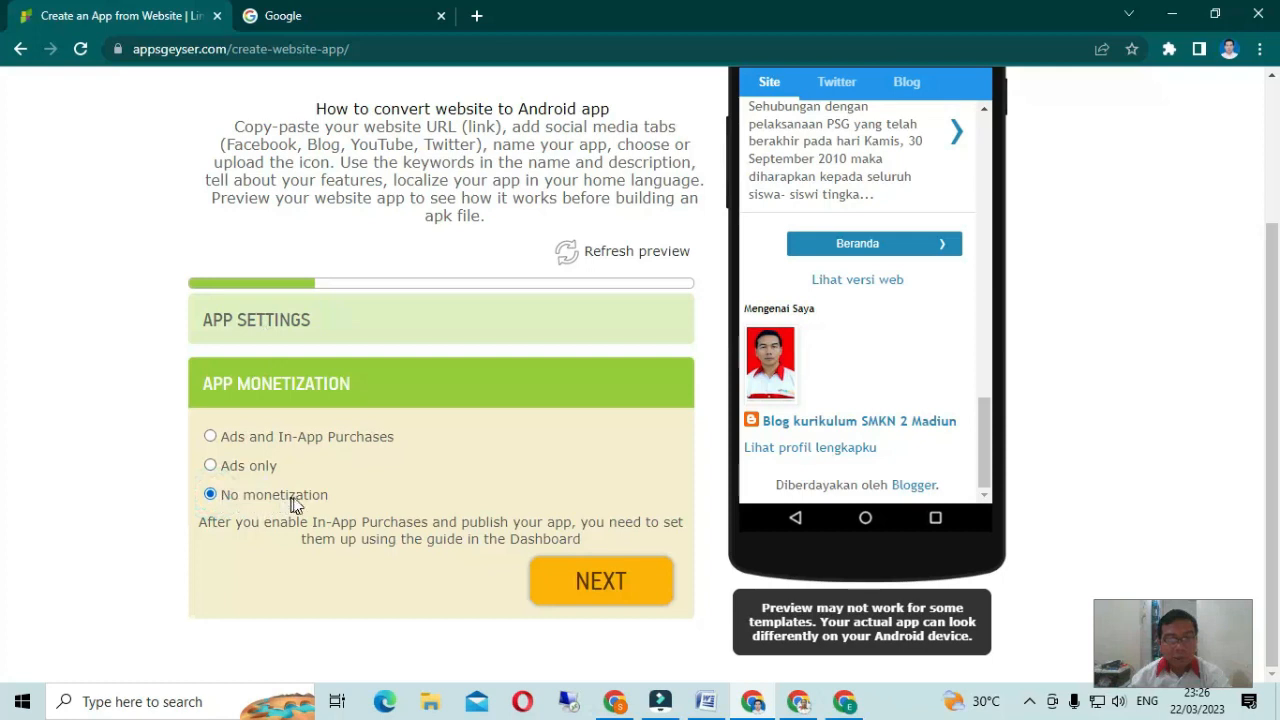
left_click(593, 594)
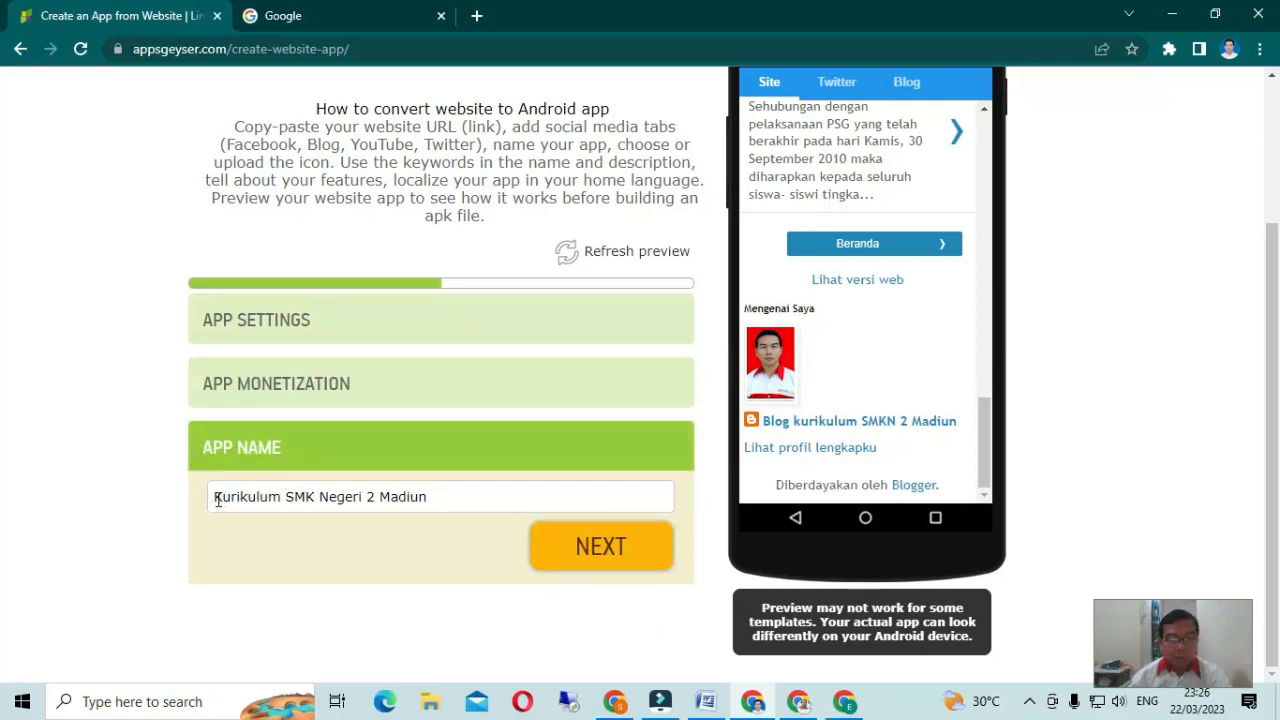
- Shorten "SMK Negeri" to "SMKN" in the app name so it reads "Kurikulum SMKN 2 Madiun"
left_click(315, 497)
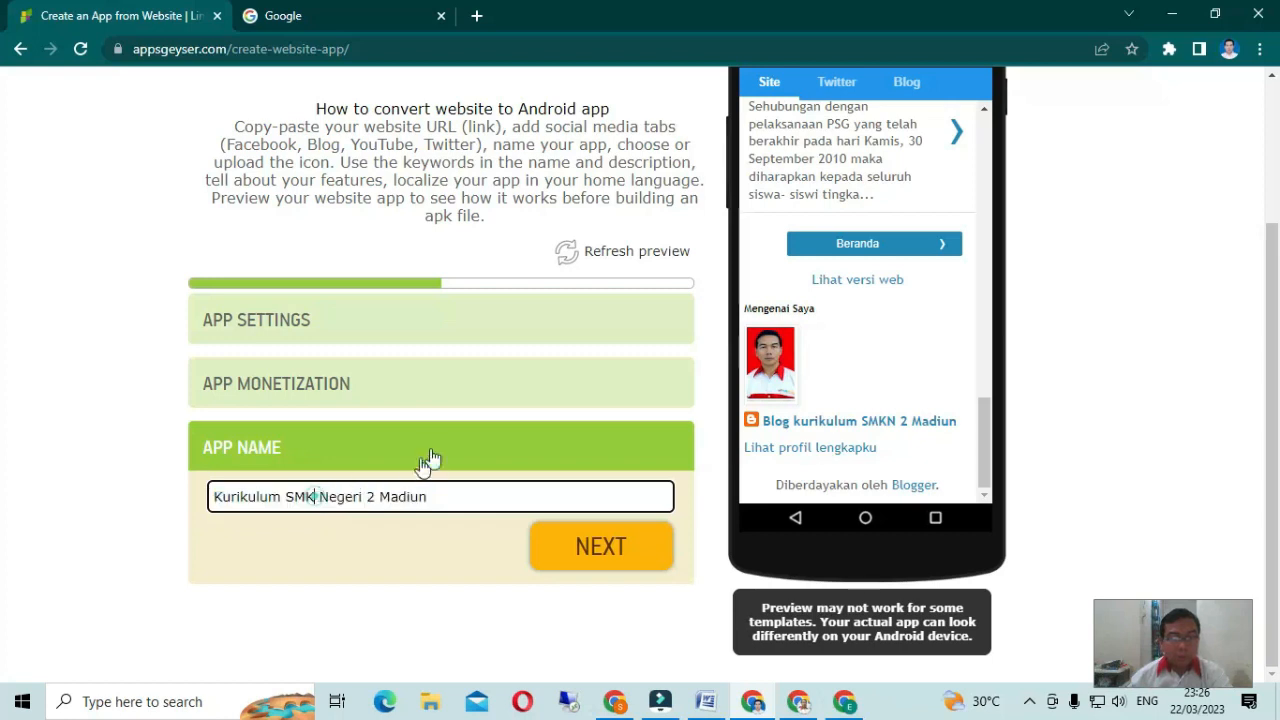
type("N")
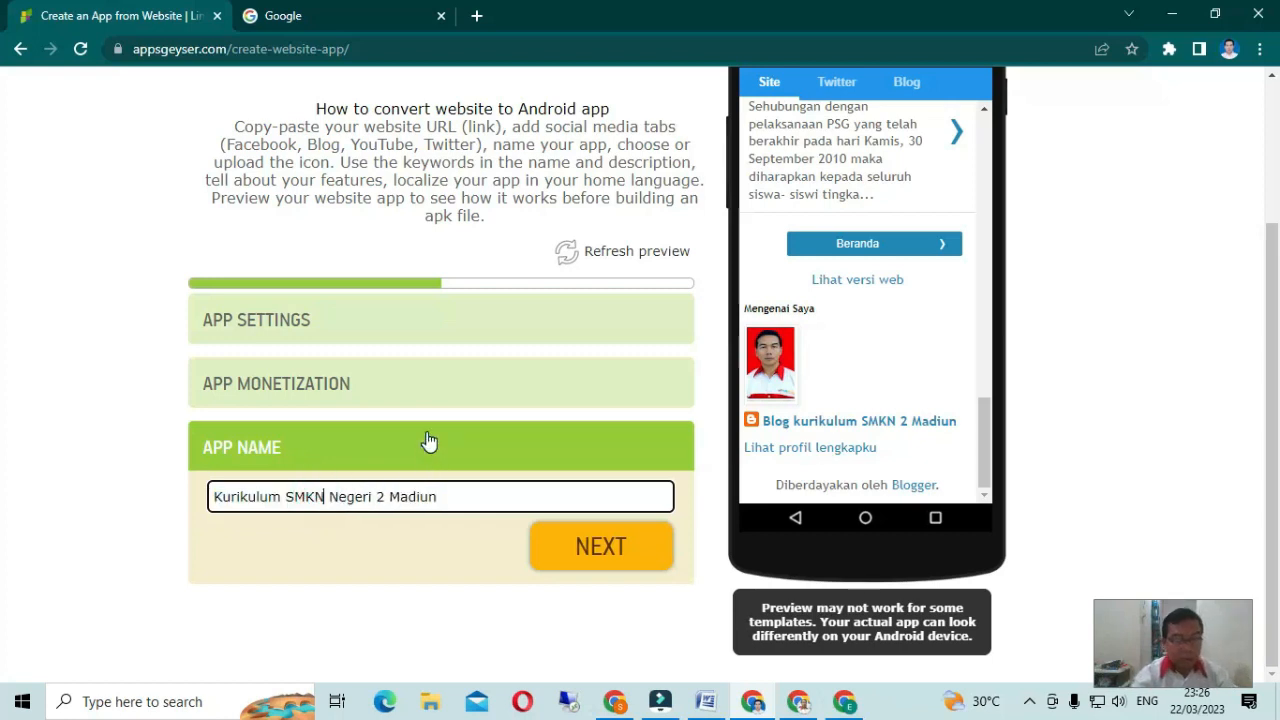
key("Delete")
key("Delete")
key("Delete")
key("Delete")
key("Delete")
key("Delete")
key("Delete")
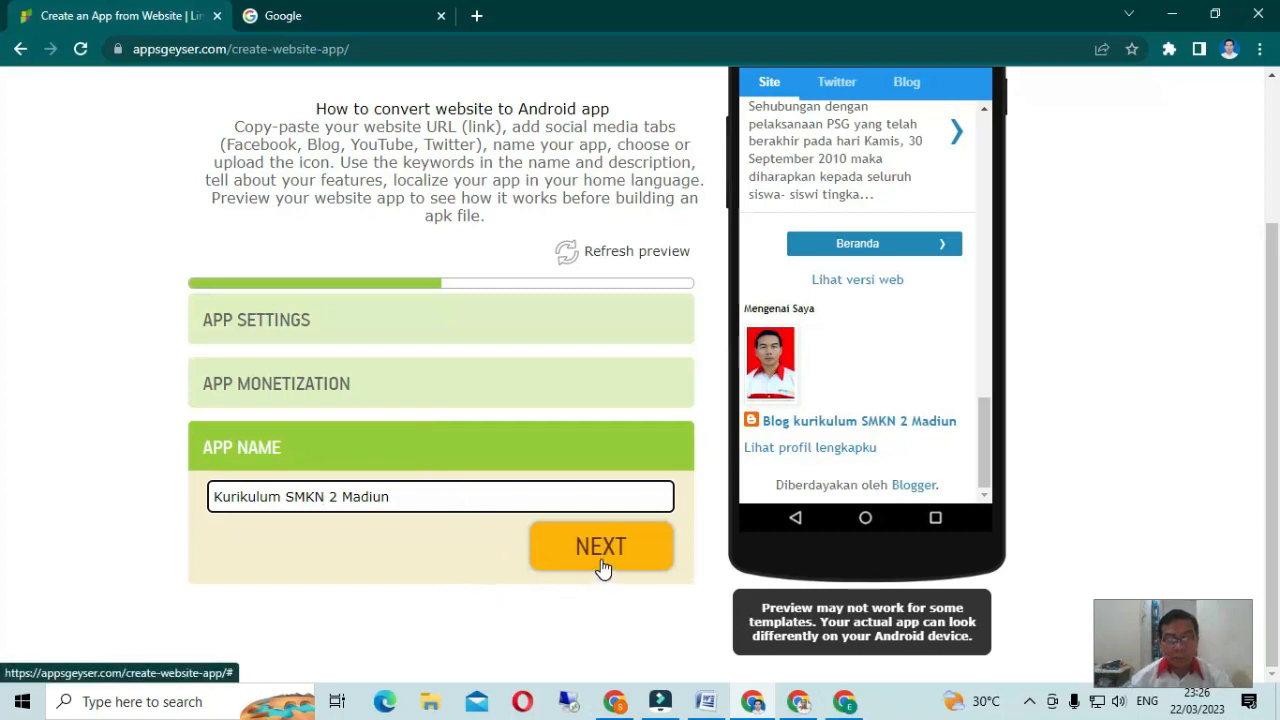
- Remove the word "Kurikulum" from the app name, leaving "SMKN 2 Madiun", and confirm the name
left_click(287, 498)
key("BackSpace")
key("BackSpace")
key("BackSpace")
key("BackSpace")
key("BackSpace")
key("BackSpace")
key("BackSpace")
key("BackSpace")
key("BackSpace")
key("BackSpace")
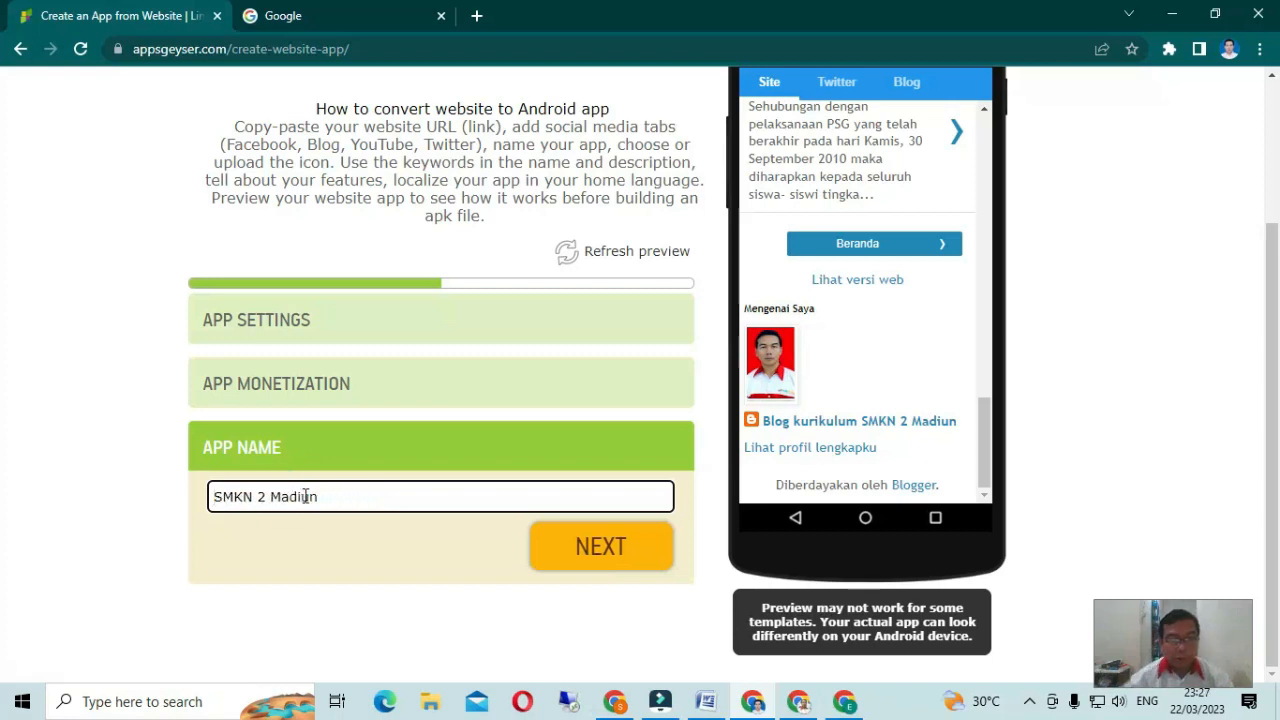
key("Return")
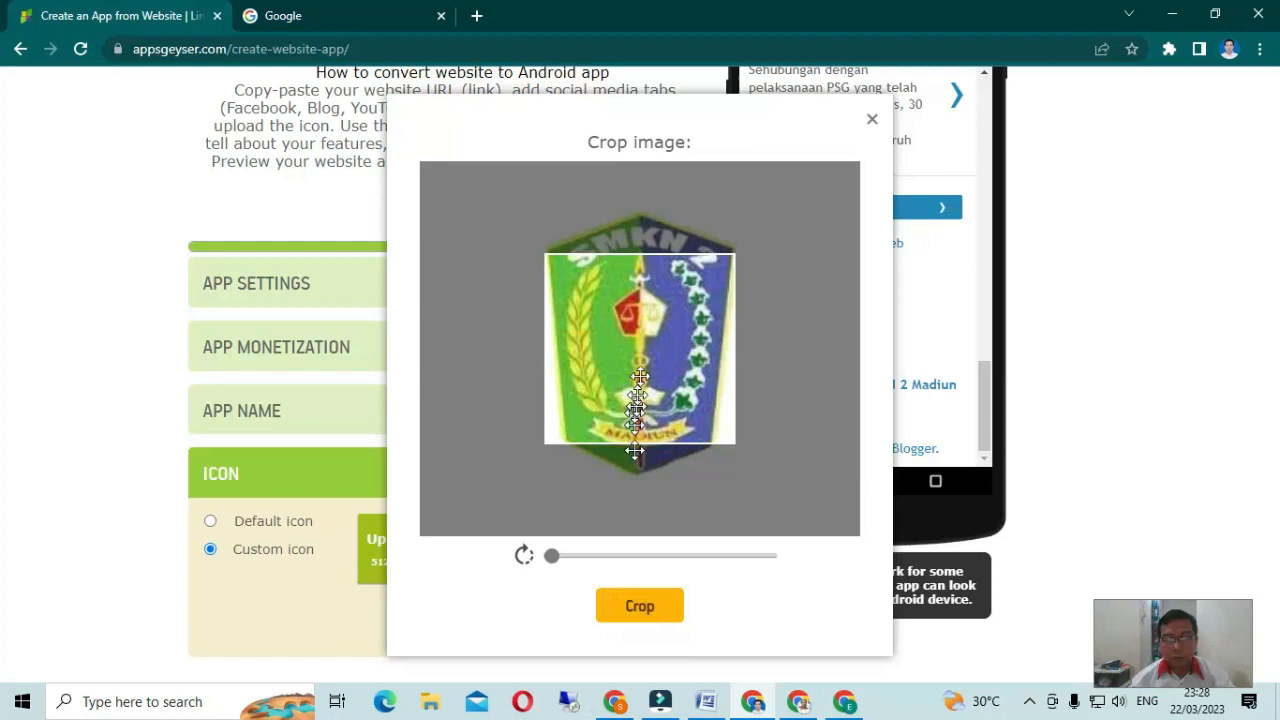
- Crop the custom icon to the upper part of the SMKN 2 emblem, including its lettering, and create the app
left_click_drag(634, 410, 630, 362)
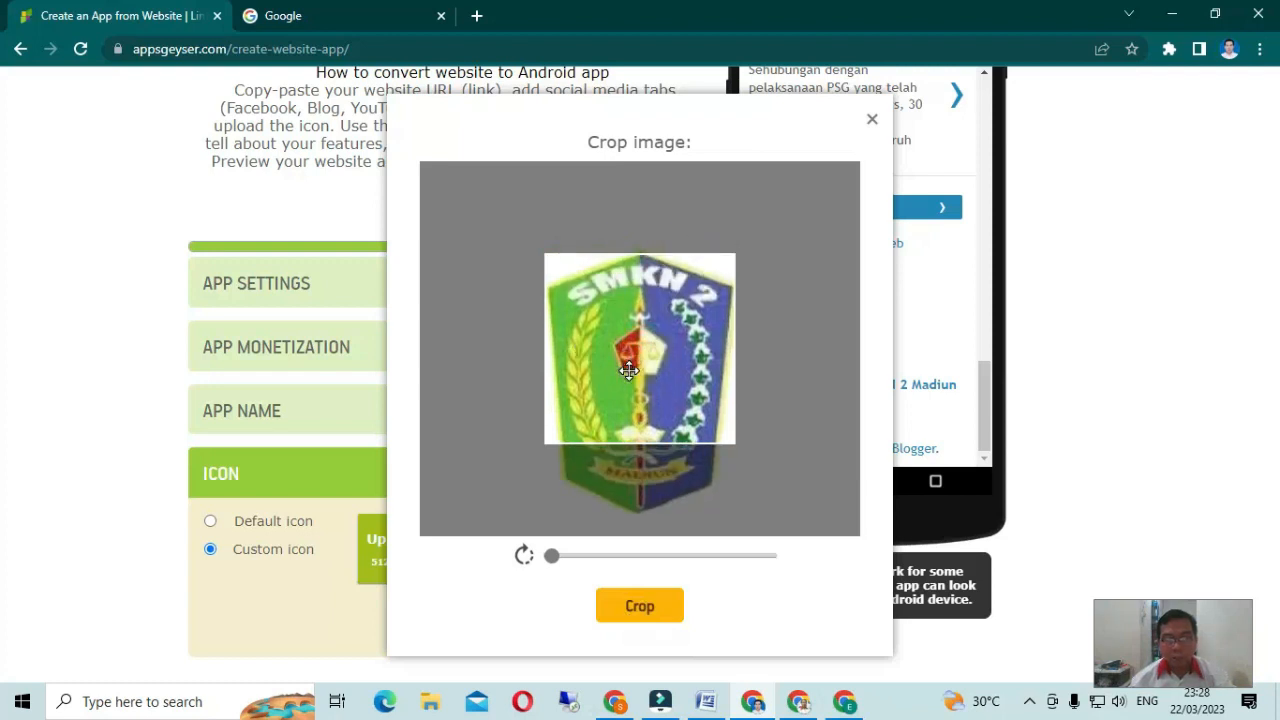
left_click(628, 612)
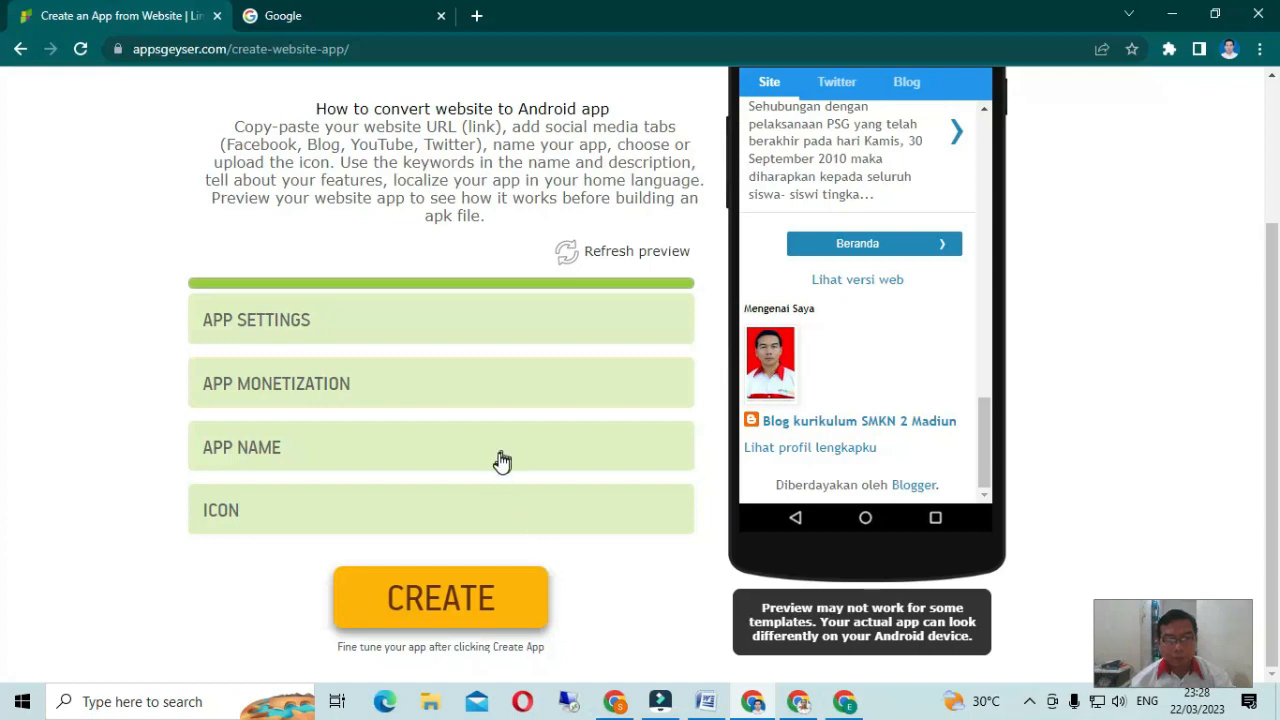
scroll(503, 460, "up", 2)
scroll(500, 455, "down", 2)
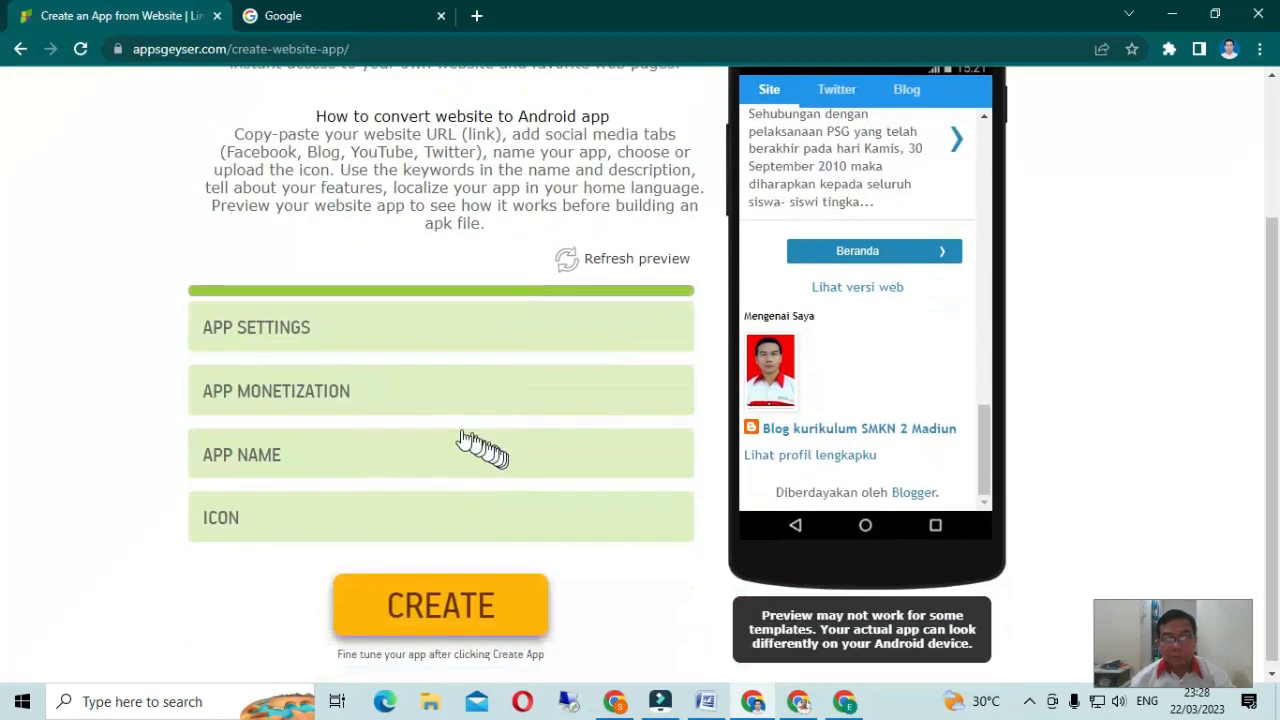
left_click(438, 614)
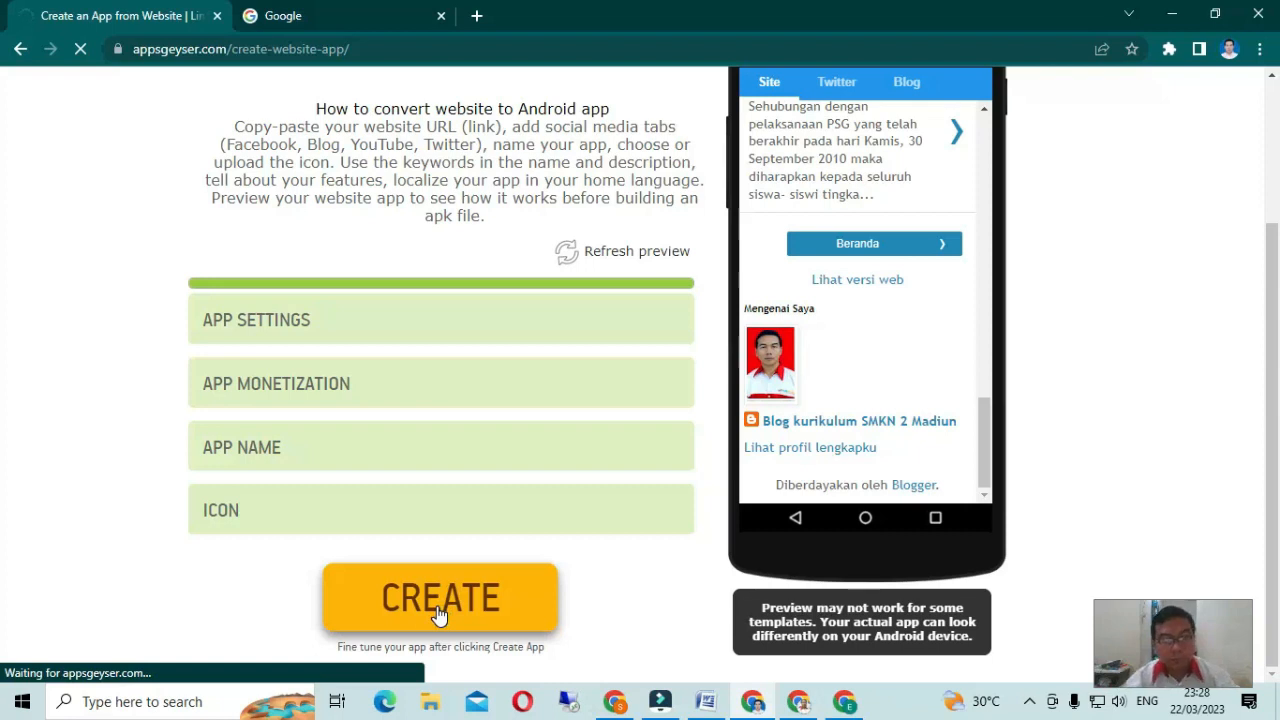